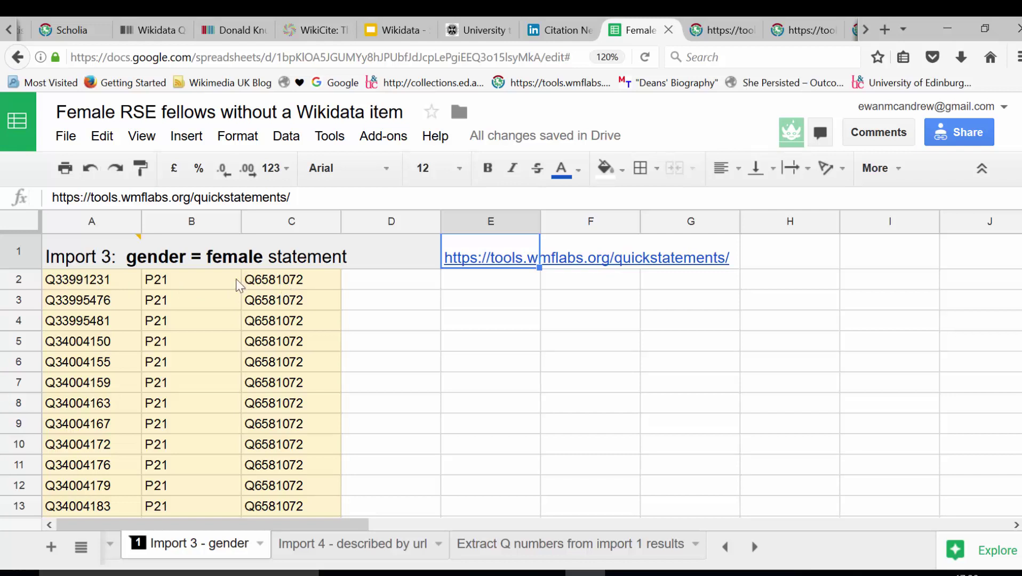
- Copy cells A2:C79 of the Import 3 gender list (item, P21, Q6581072)
left_click(64, 286)
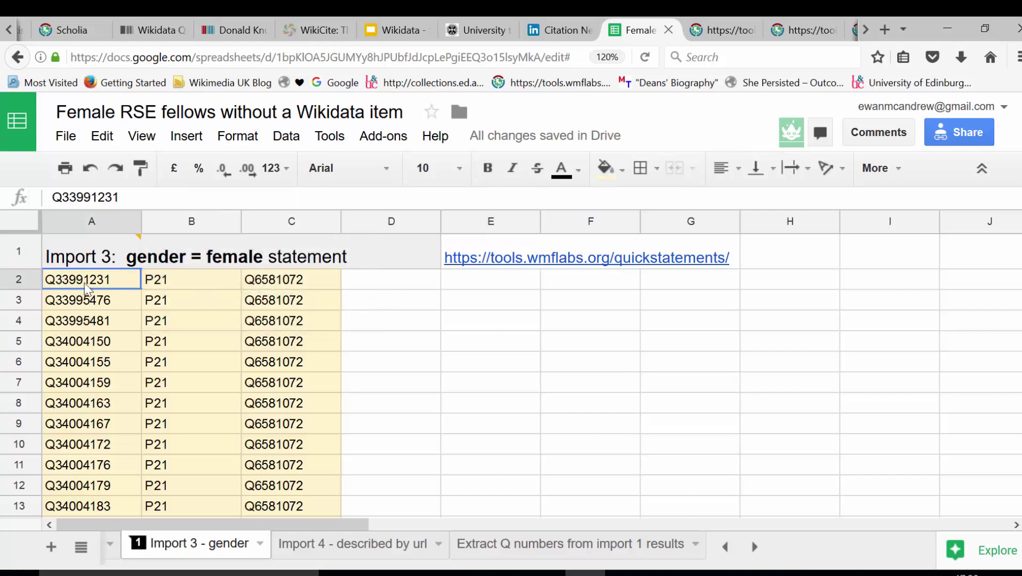
mouse_move(64, 286)
left_mouse_down()
mouse_move(271, 309)
mouse_move(292, 545)
mouse_move(281, 466)
left_mouse_up()
key("ctrl+c")
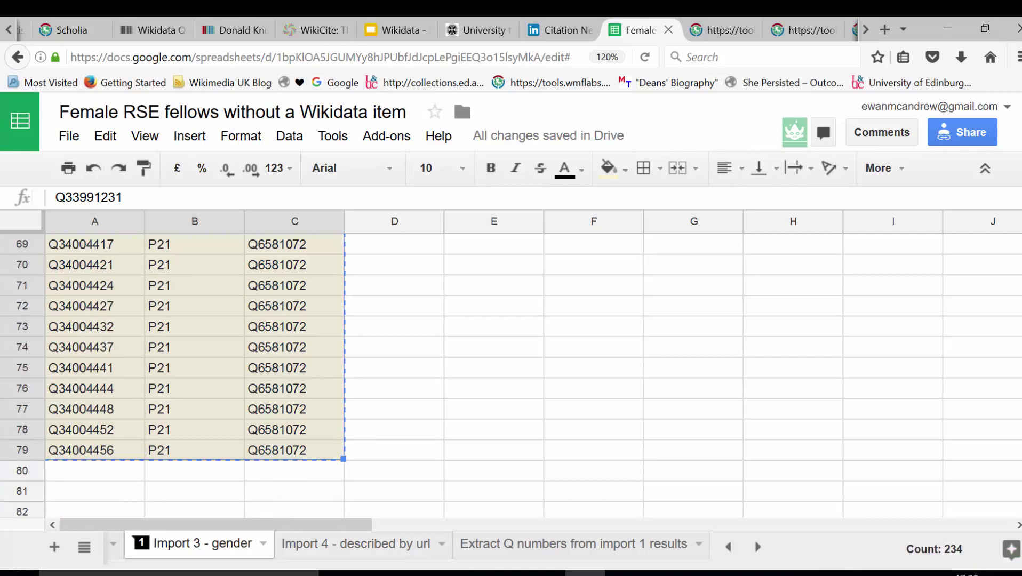
scroll(675, 335, "up", 15)
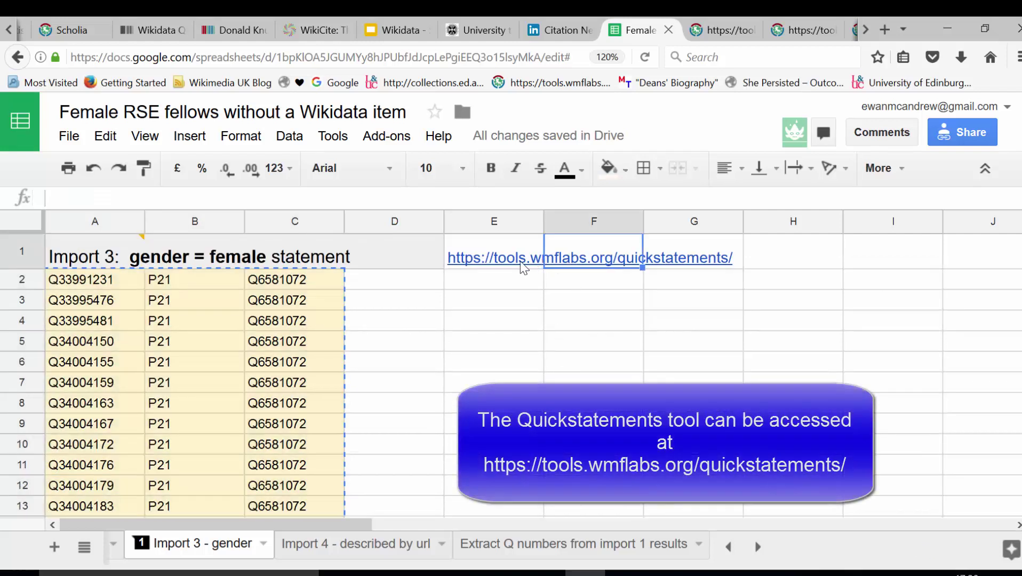
- Open QuickStatements from the link in cell E1 and log in via OAuth
left_click(519, 263)
left_click(531, 285)
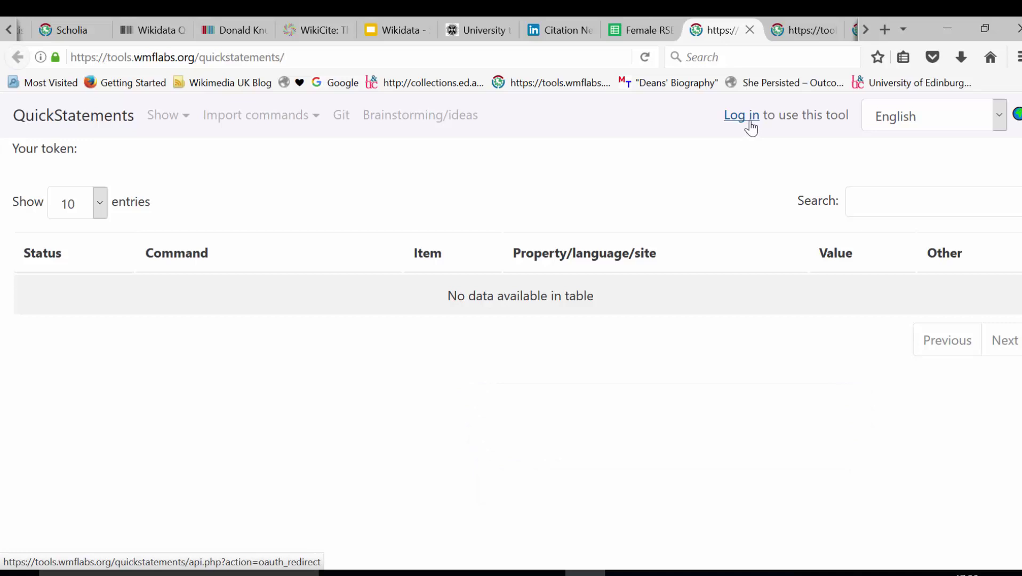
left_click(749, 122)
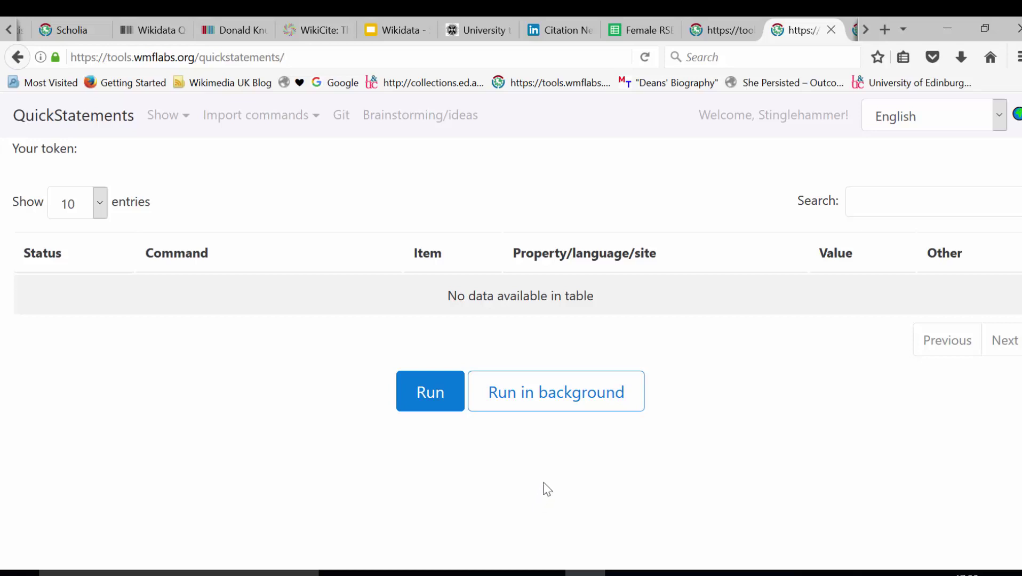
- Paste the copied rows as Version 1 format commands and import them
left_click(304, 116)
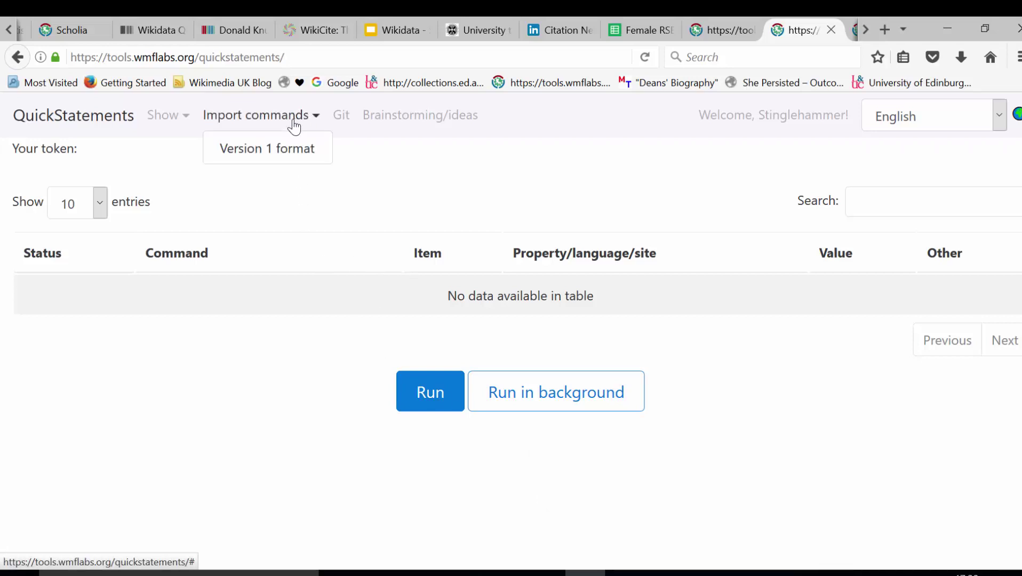
left_click(292, 151)
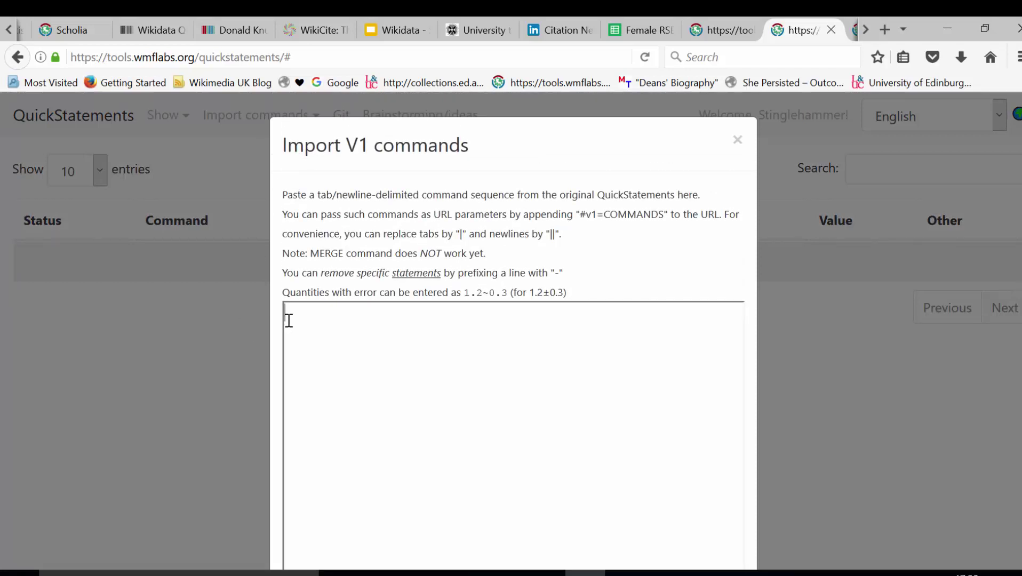
key("ctrl+v")
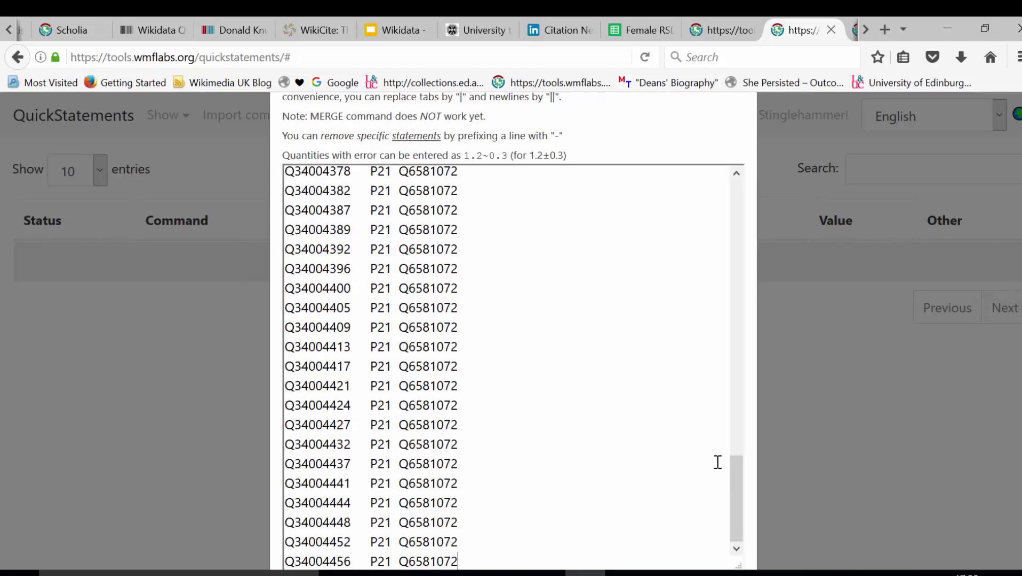
left_click(737, 483)
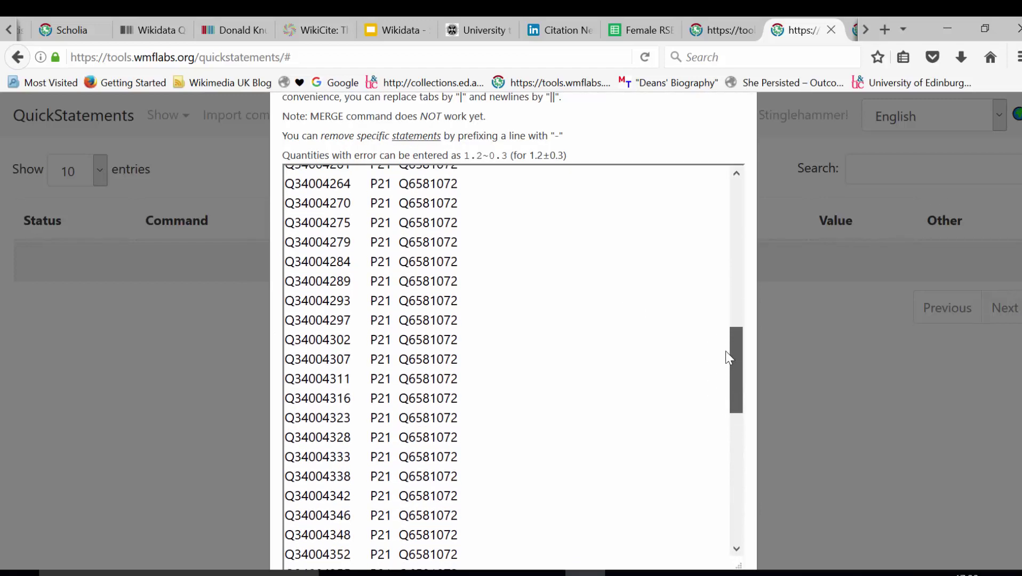
mouse_move(738, 478)
left_mouse_down()
mouse_move(714, 191)
mouse_move(710, 538)
left_mouse_up()
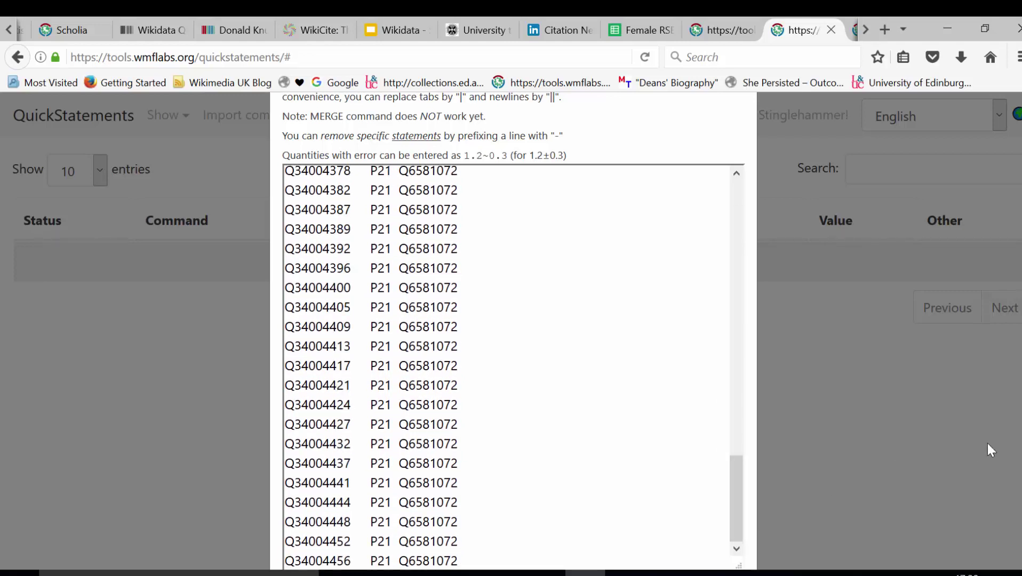
scroll(712, 538, "down", 2)
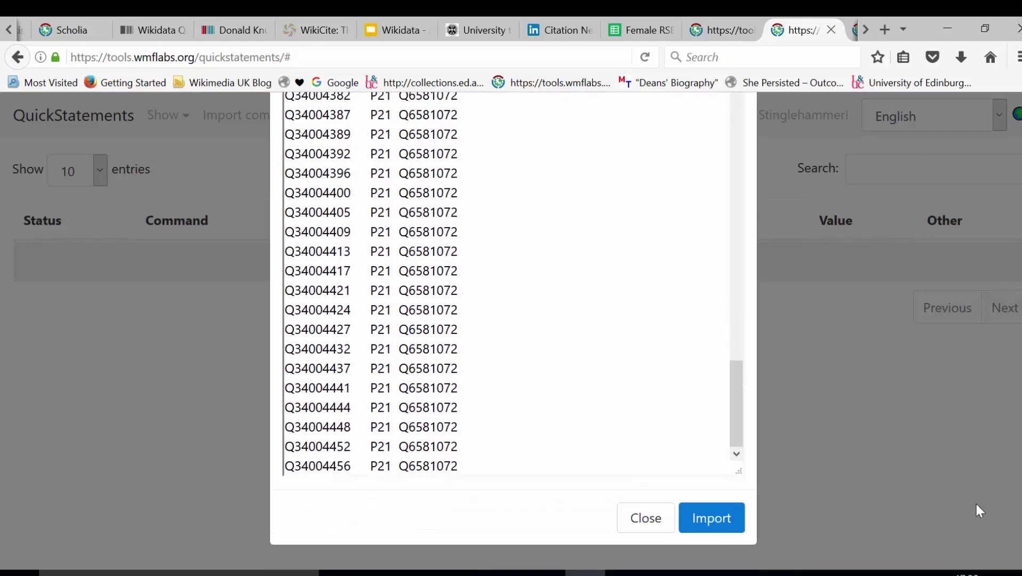
left_click(705, 524)
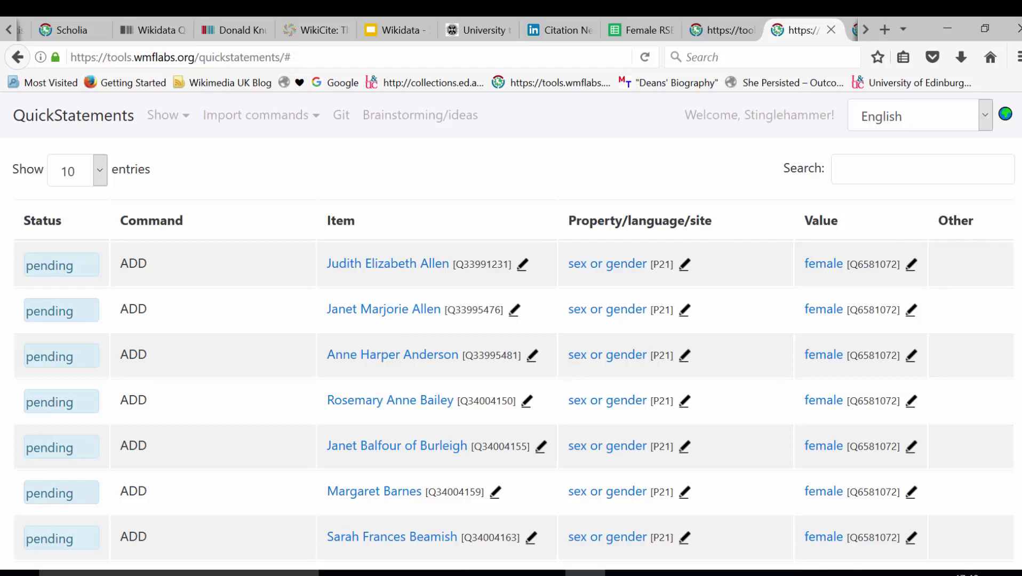
scroll(514, 331, "down", 1)
scroll(515, 331, "down", 1)
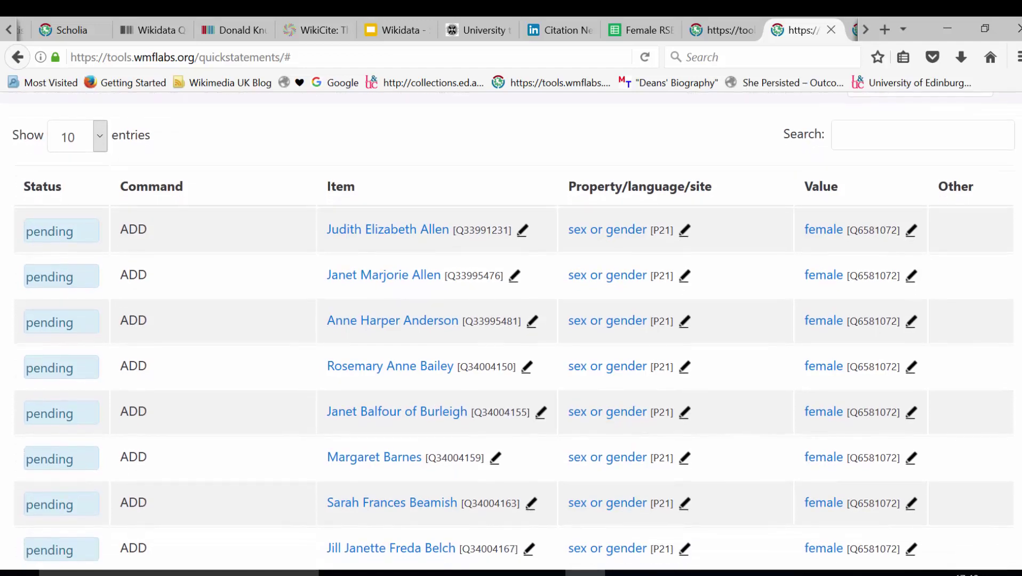
scroll(515, 331, "down", 1)
scroll(515, 331, "down", 1)
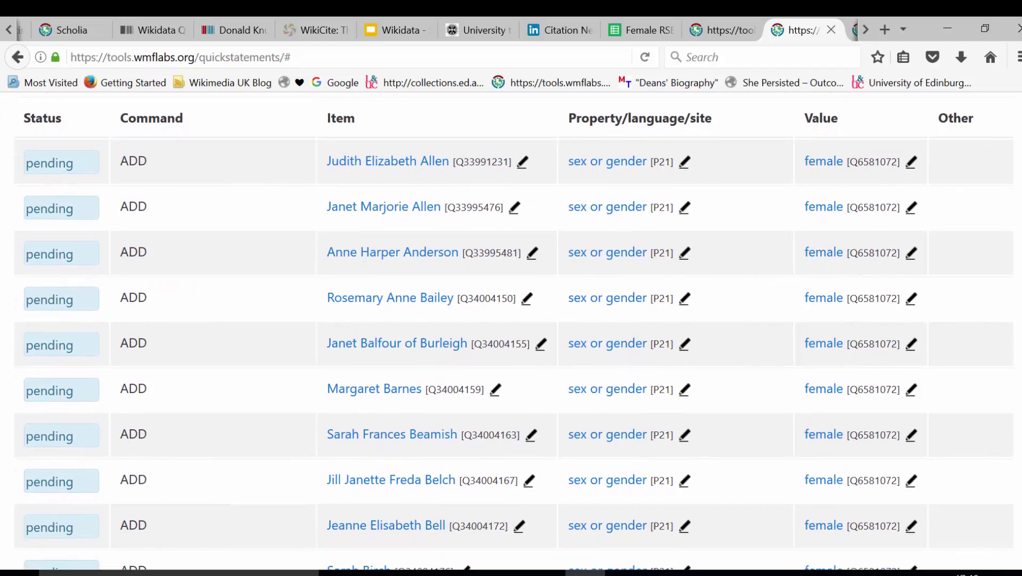
scroll(515, 332, "down", 2)
scroll(924, 402, "down", 1)
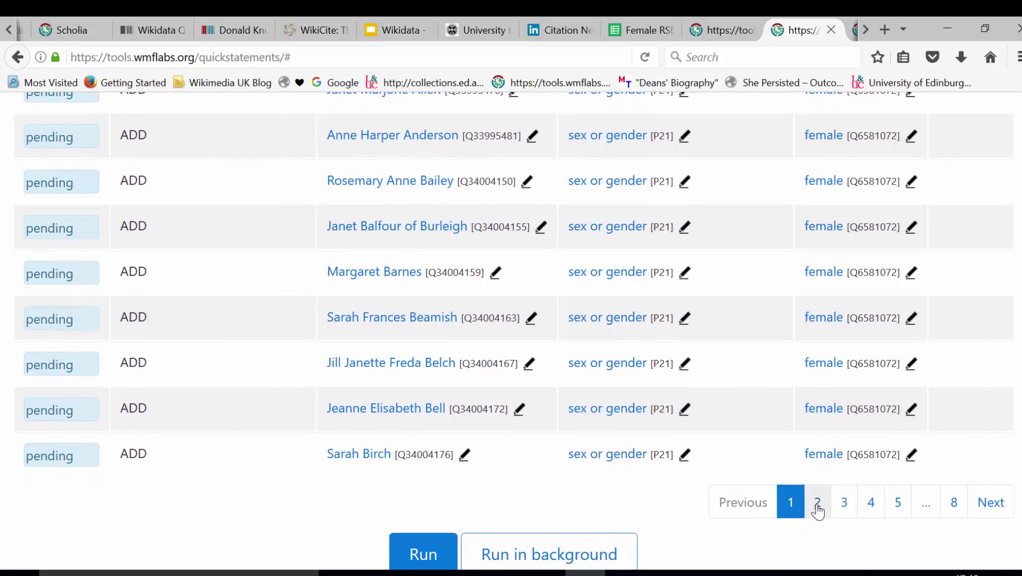
- Check pages 2 and 8 of the pending sex-or-gender-female commands
left_click(817, 510)
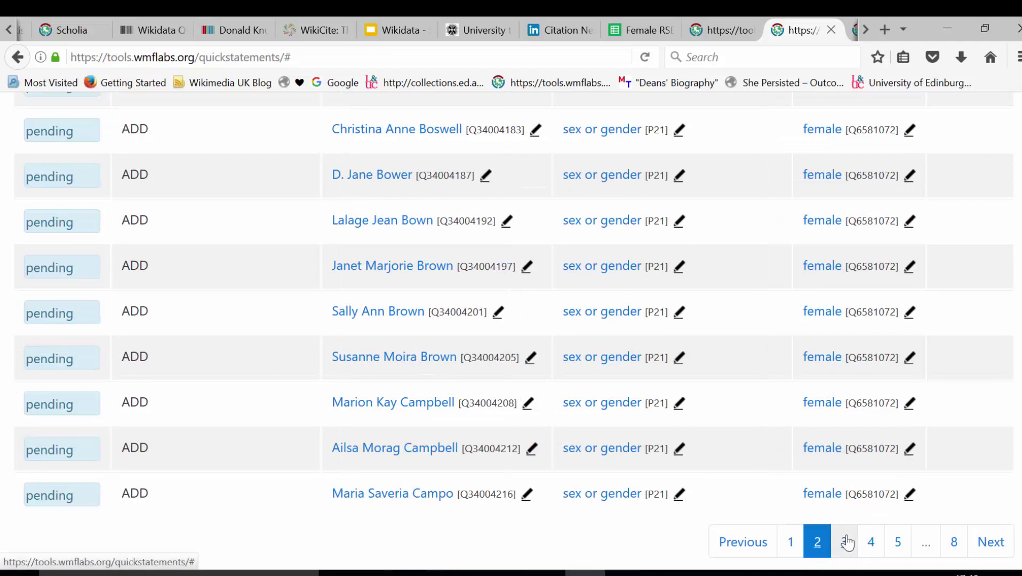
left_click(950, 542)
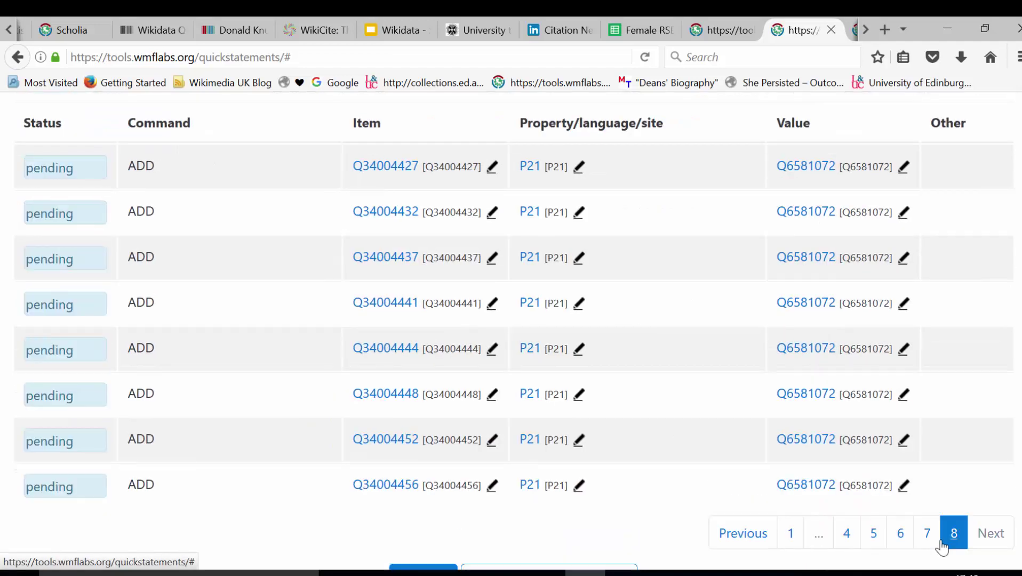
scroll(511, 319, "down", 1)
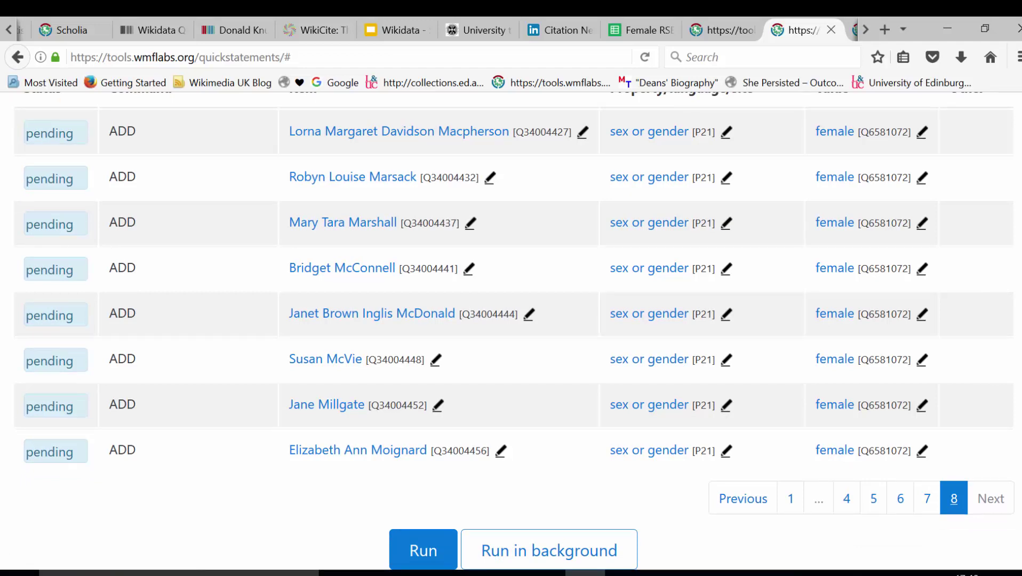
scroll(511, 318, "up", 2)
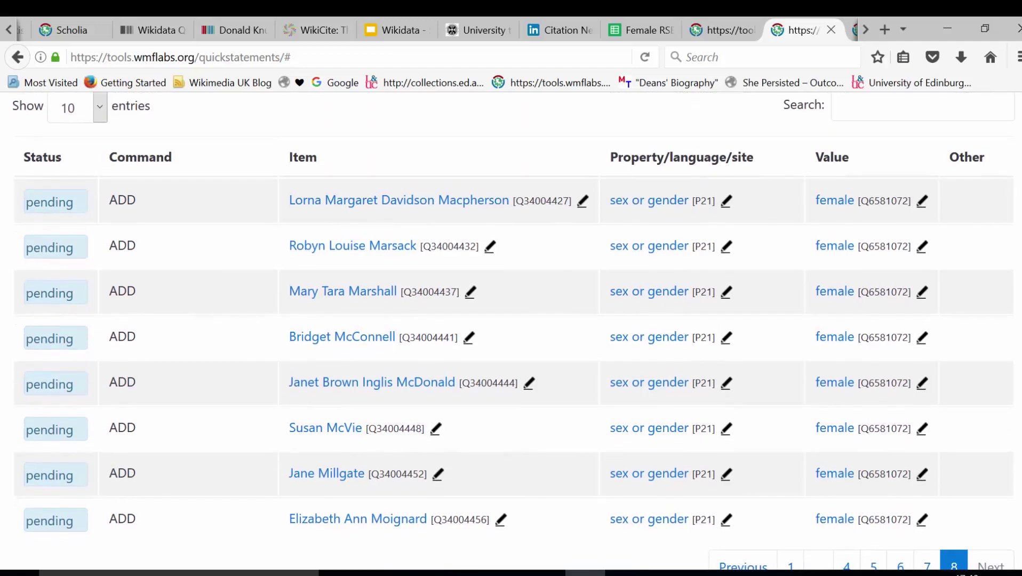
scroll(511, 319, "down", 1)
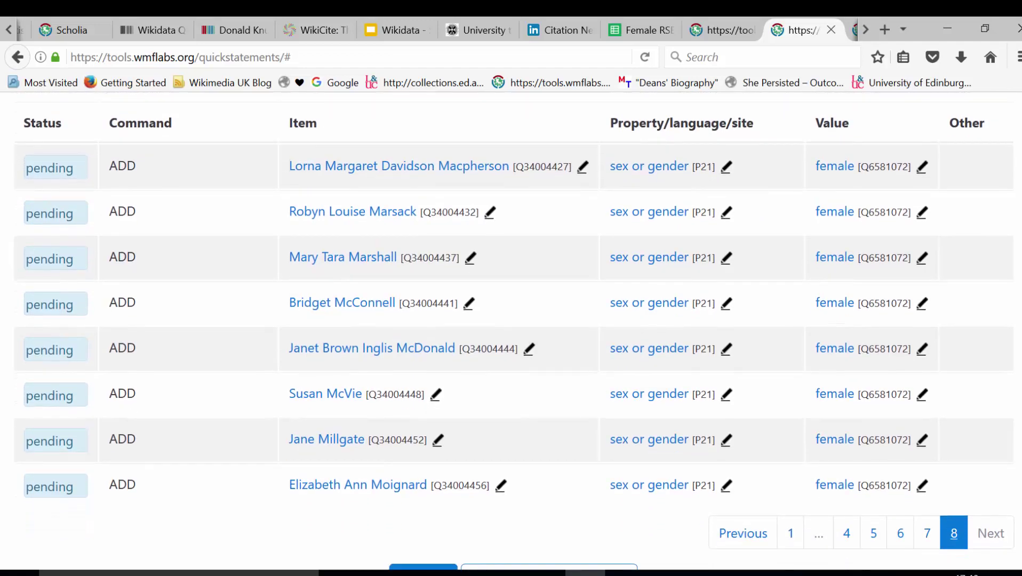
scroll(511, 319, "down", 1)
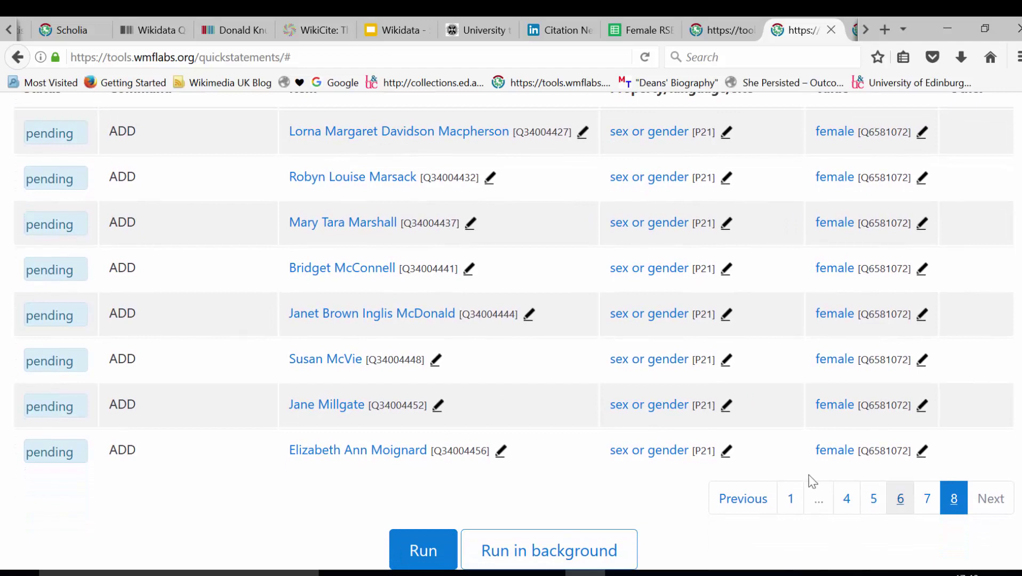
- Run the batch until 43 statements are done, then bring up link options for item Q34004155
left_click(414, 559)
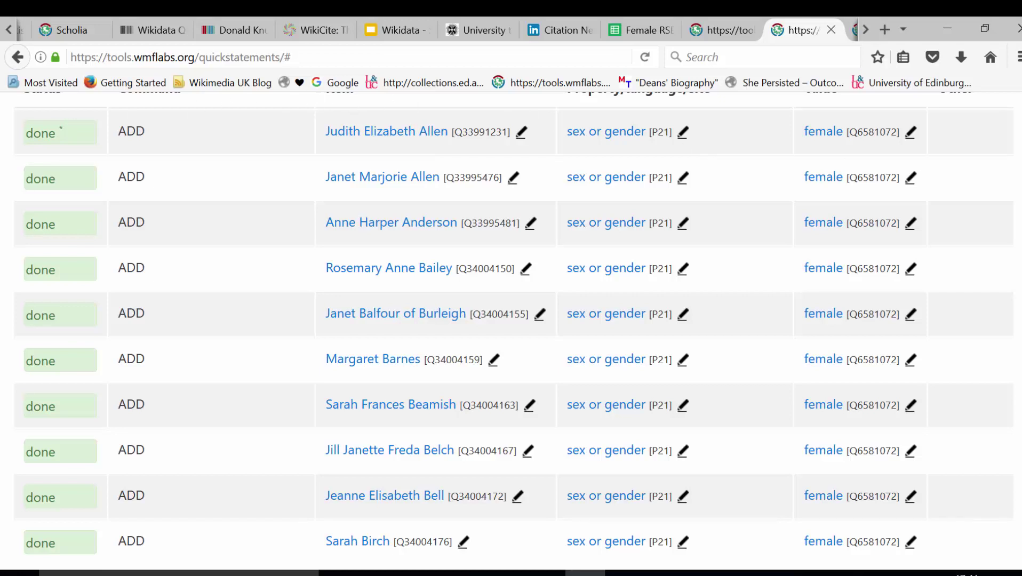
scroll(511, 331, "down", 3)
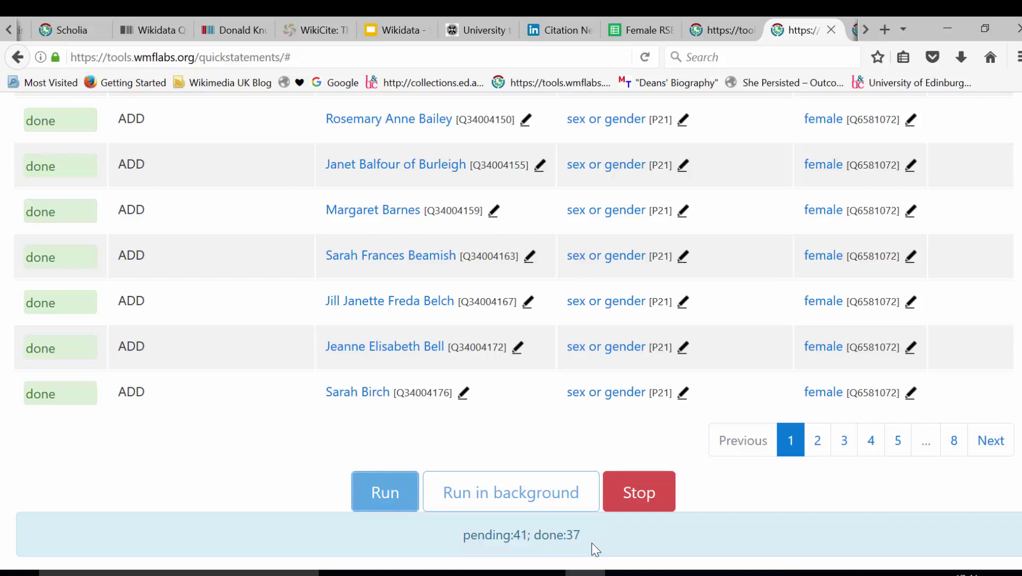
right_click(348, 172)
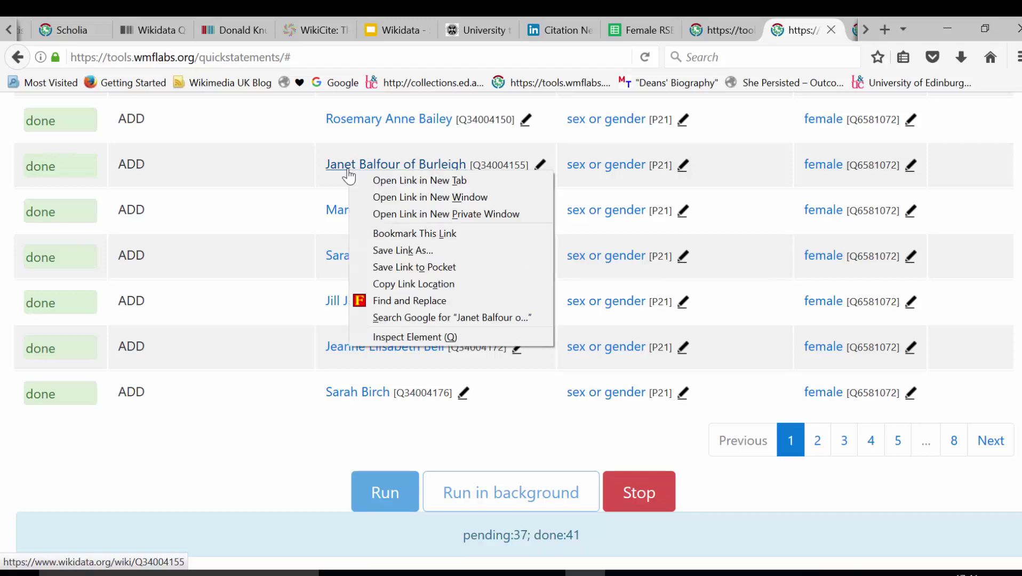
- Open Q34004155 in a new tab, verify sex or gender: female, and view its history
left_click(365, 179)
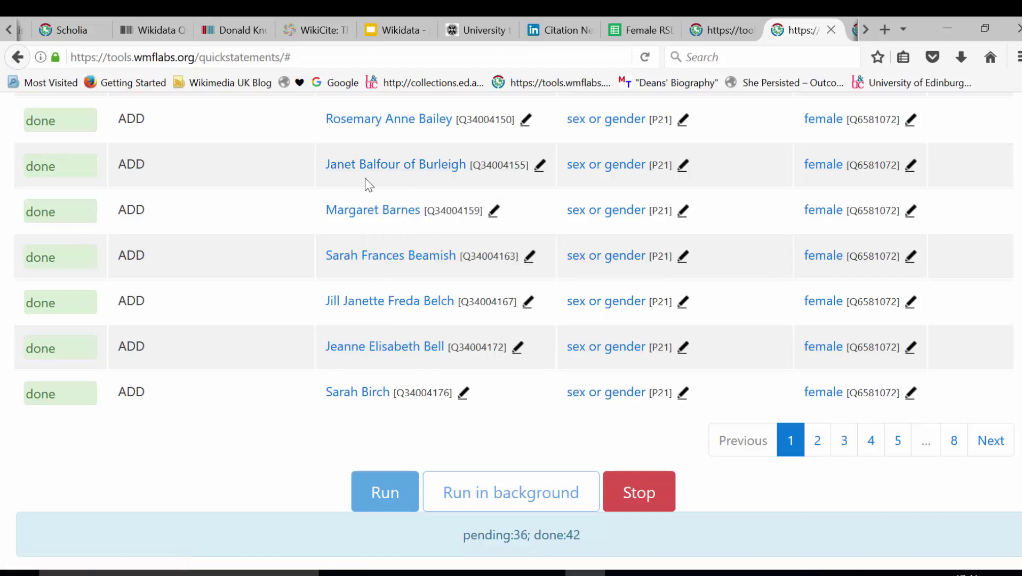
left_click(797, 24)
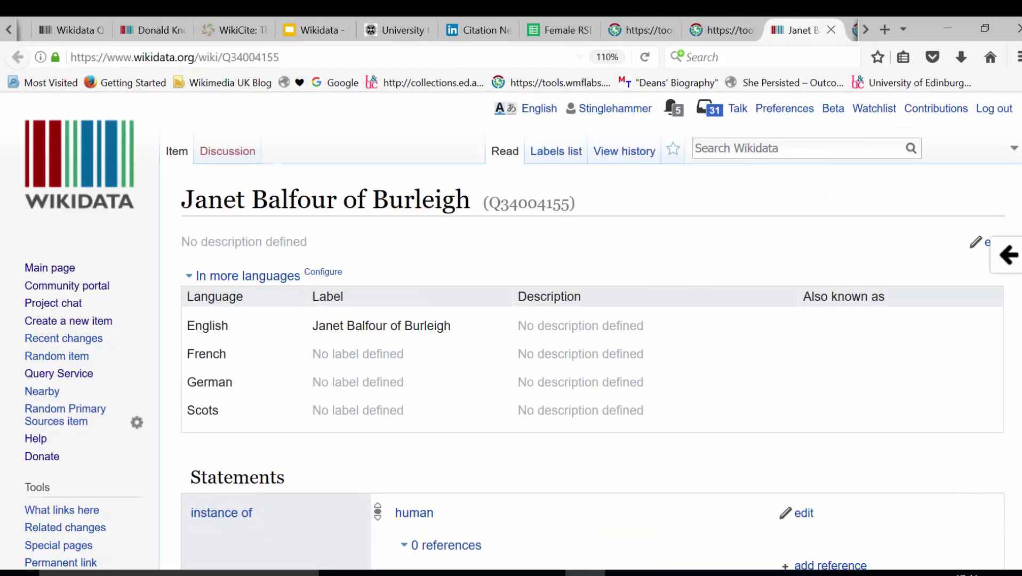
scroll(510, 319, "down", 2)
scroll(511, 319, "down", 5)
scroll(511, 319, "down", 1)
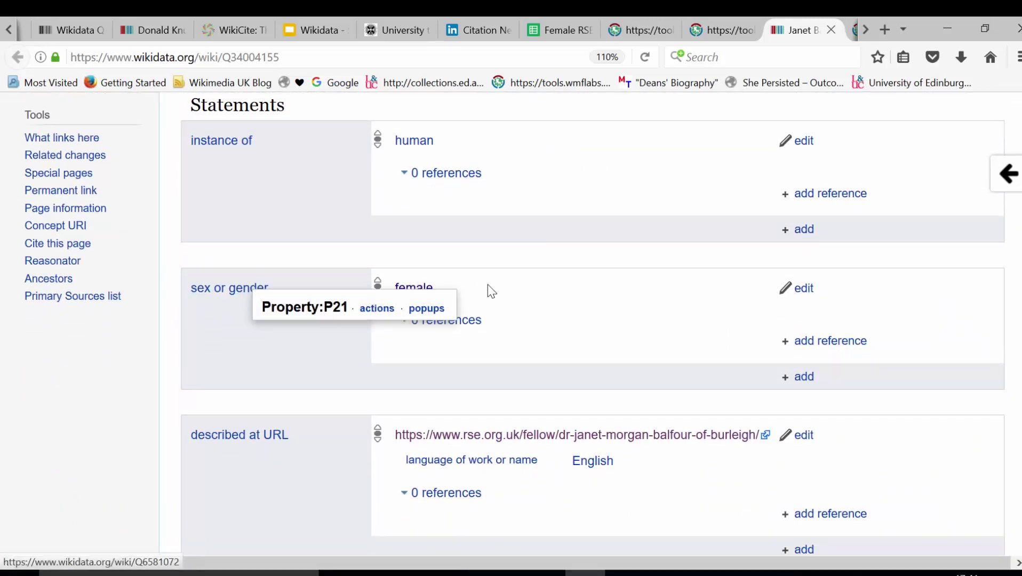
mouse_move(413, 288)
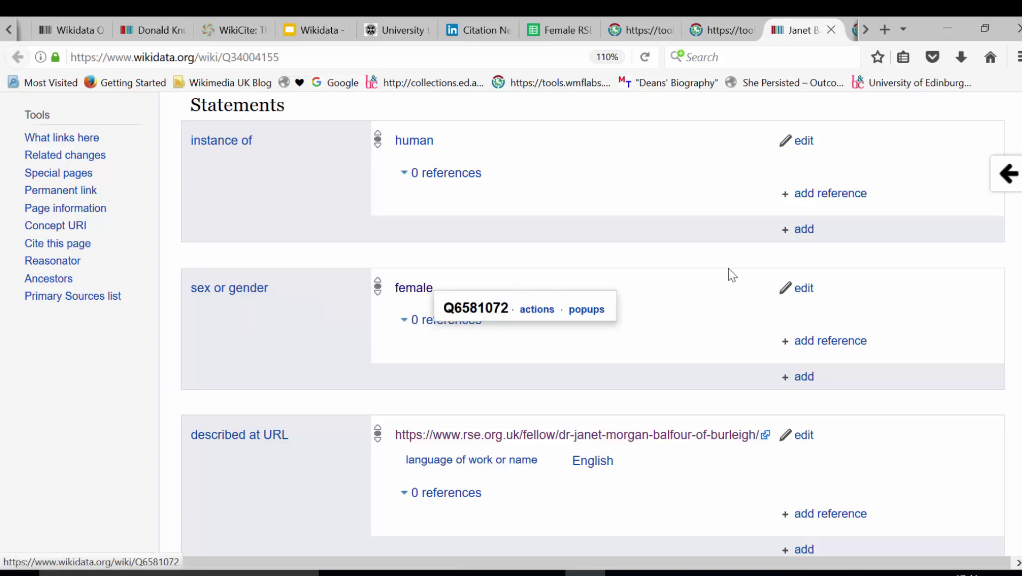
scroll(727, 275, "up", 6)
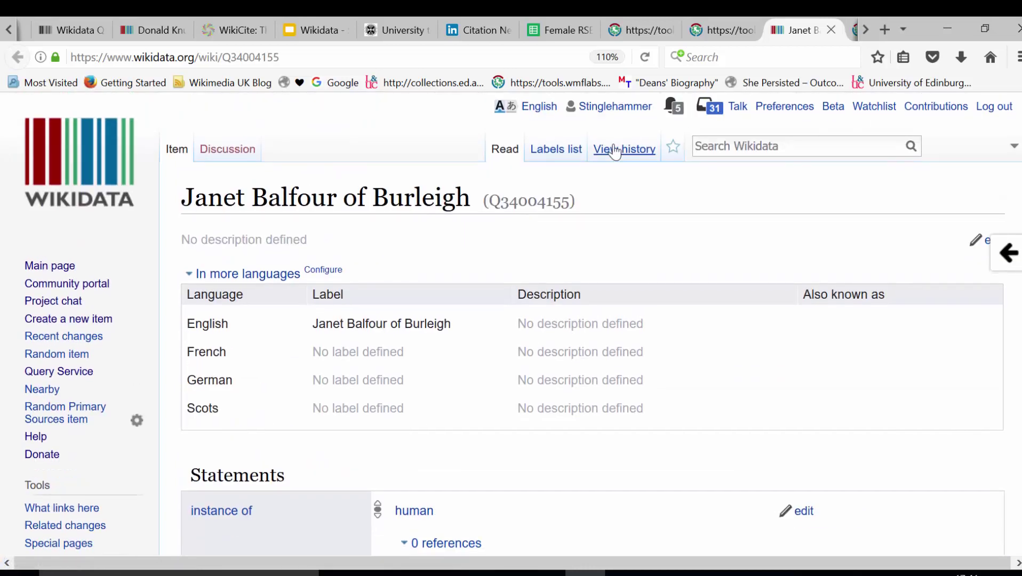
left_click(613, 150)
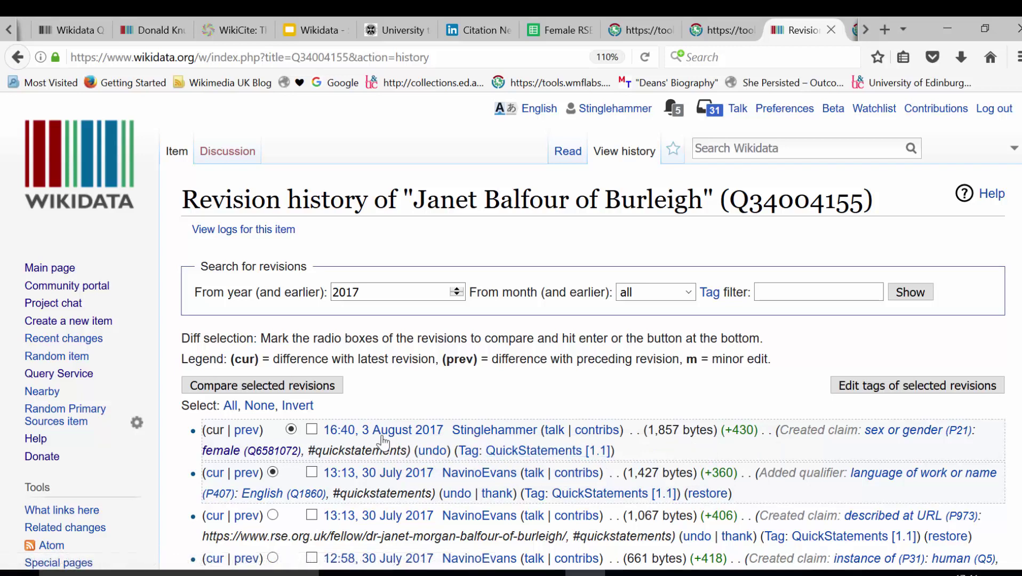
mouse_move(383, 430)
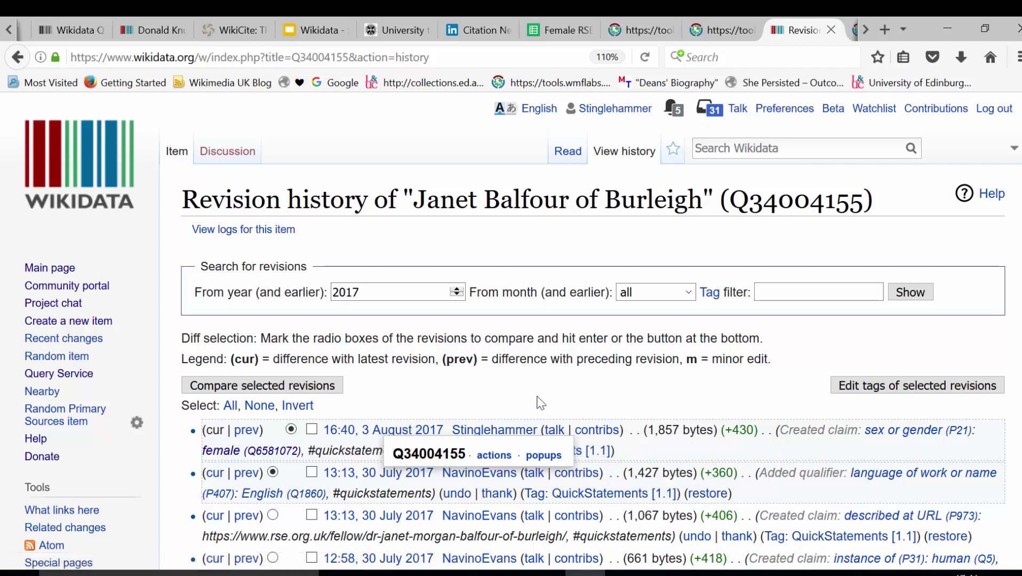
- Return to QuickStatements and wait until all 78 statements show done
left_click(721, 31)
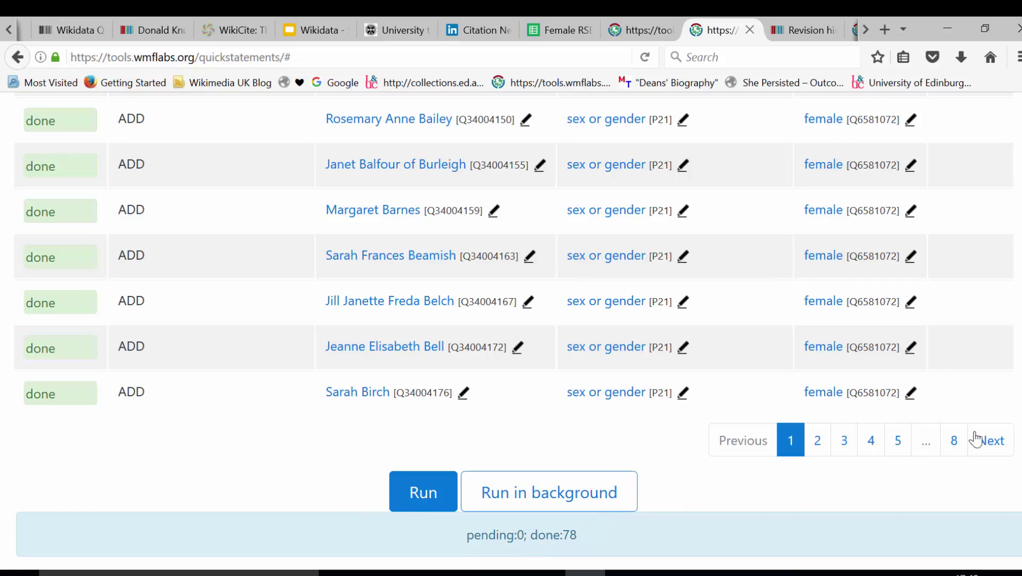
scroll(1005, 327, "up", 5)
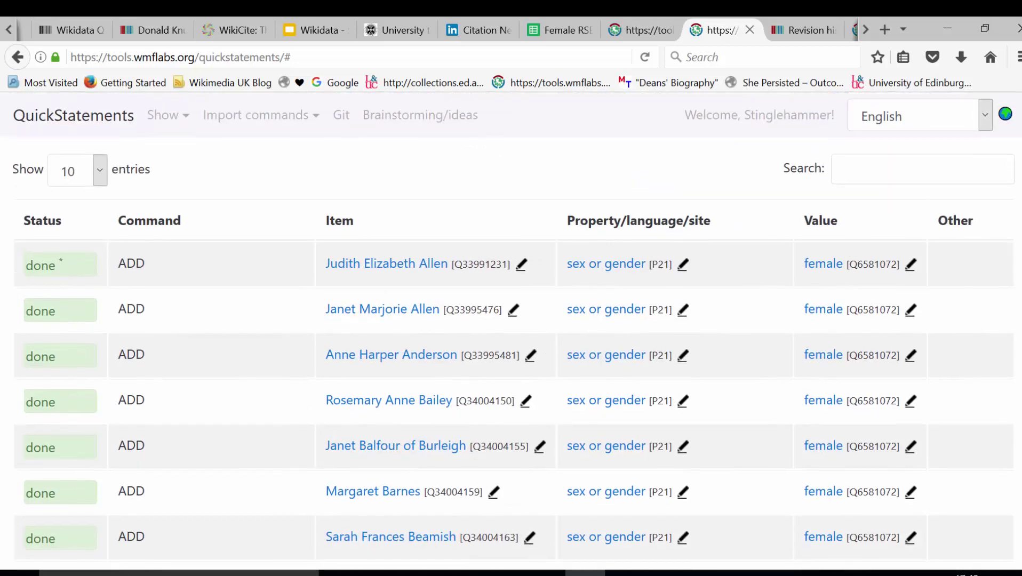